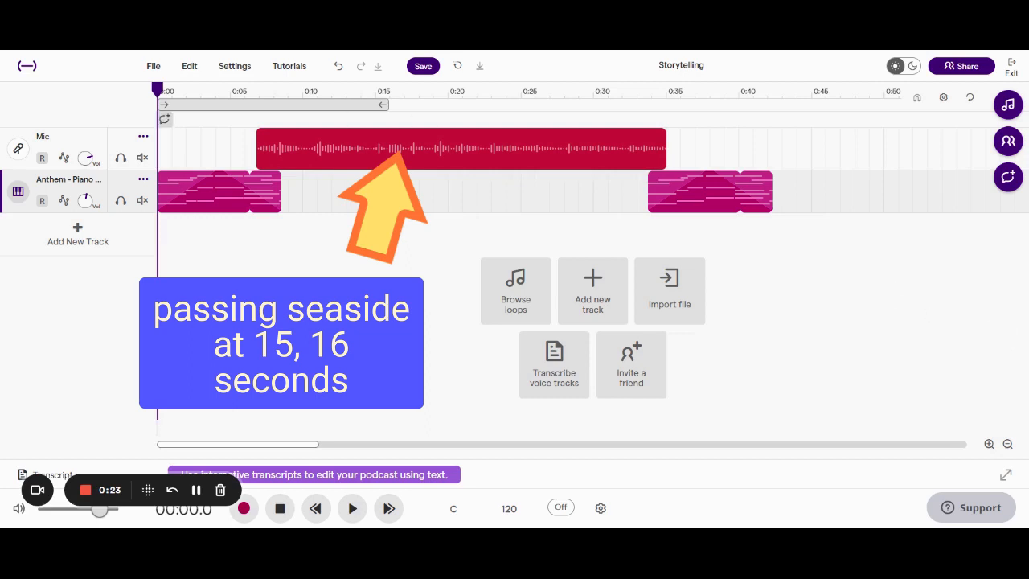
Search the Sounds category of the loop library for "Sounds wave"
left_click(1007, 105)
left_click(838, 133)
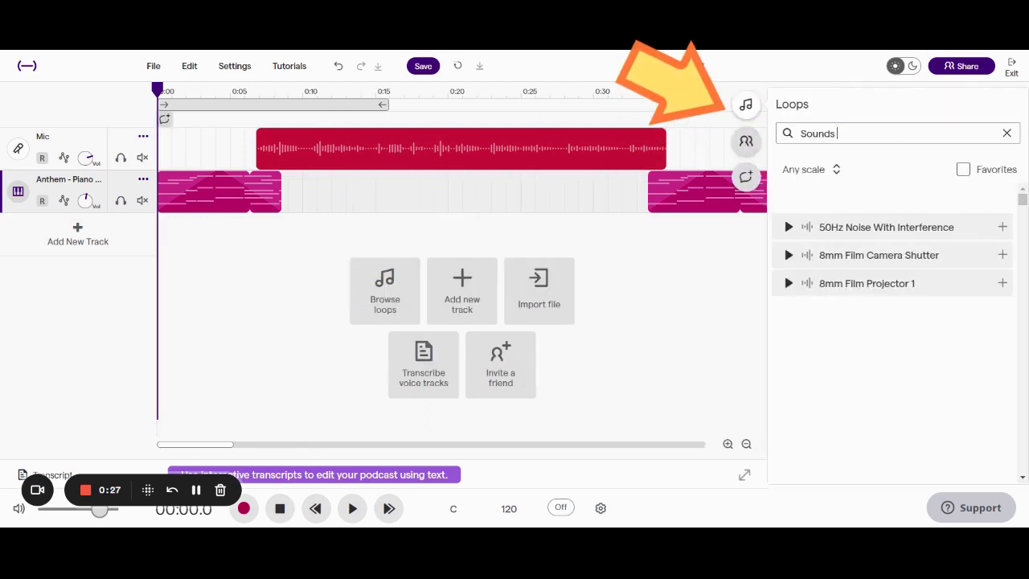
left_click(1006, 134)
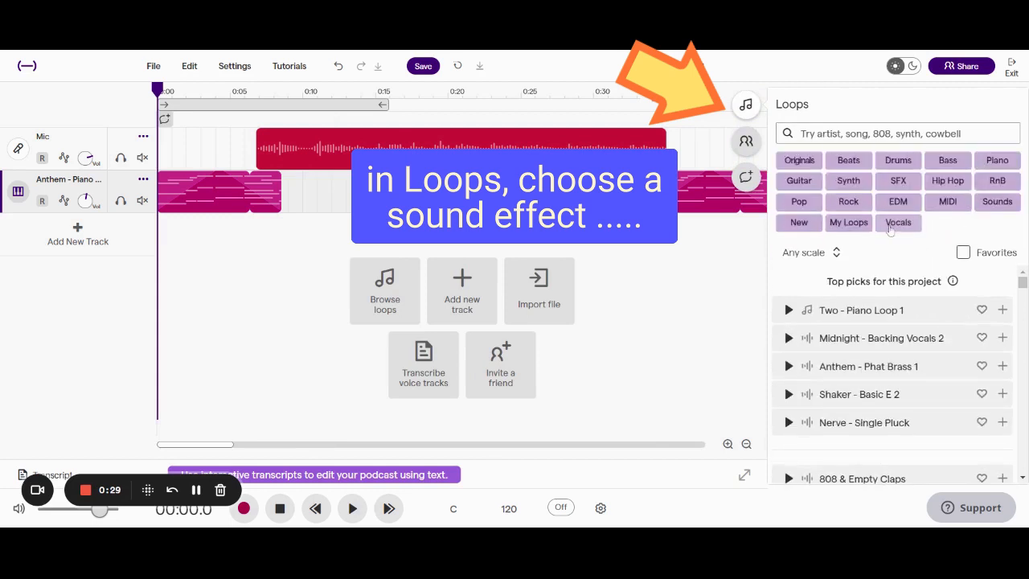
left_click(997, 202)
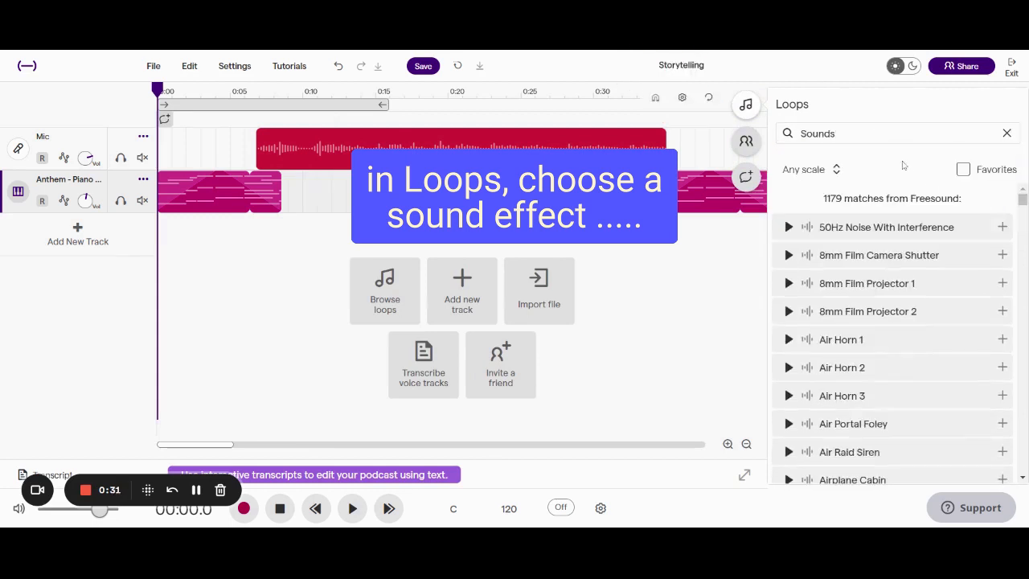
left_click(838, 133)
type("w")
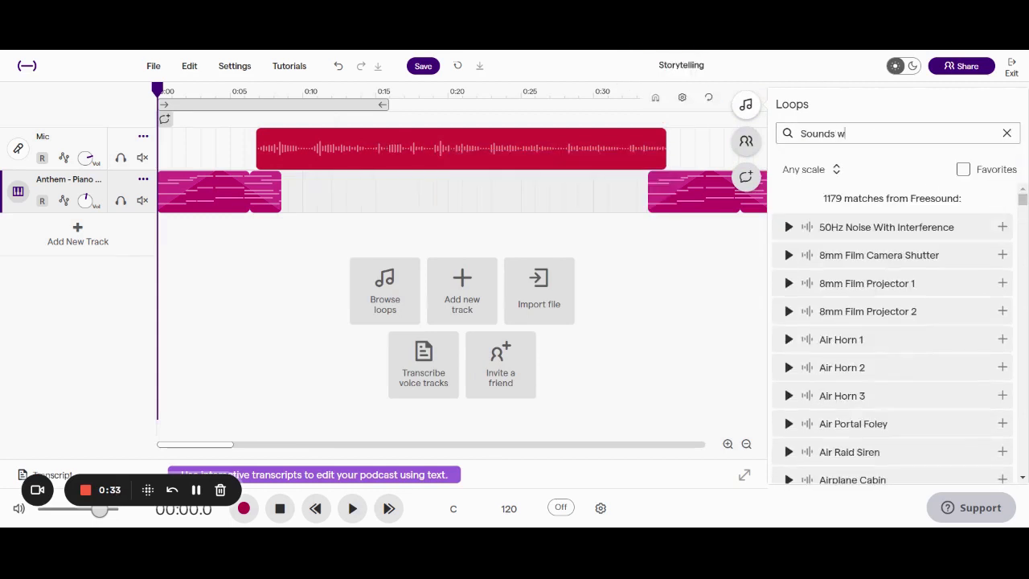
type("ave")
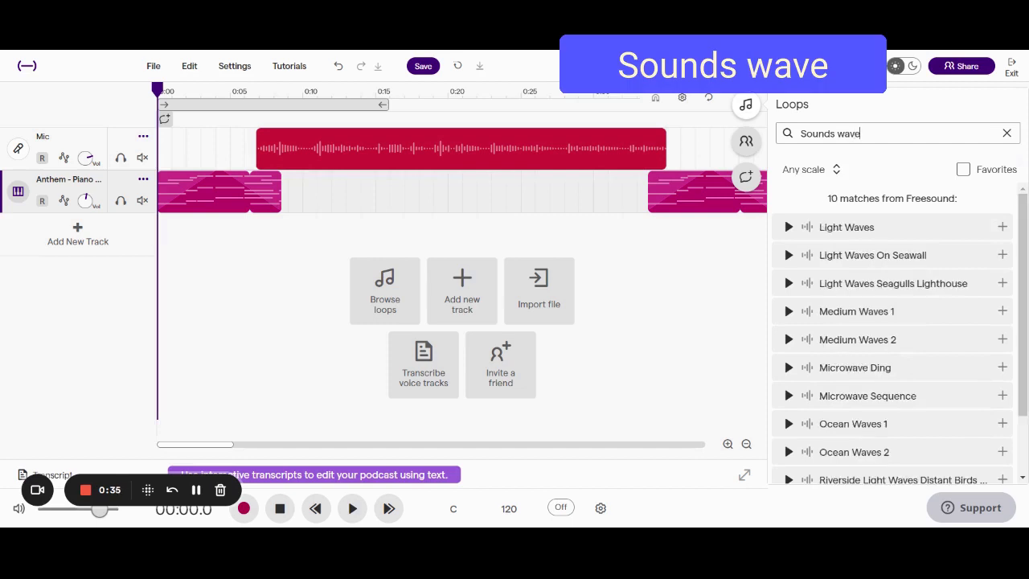
Add the Medium Waves 1 loop to the project as a new track and close the loop library
left_click(841, 319)
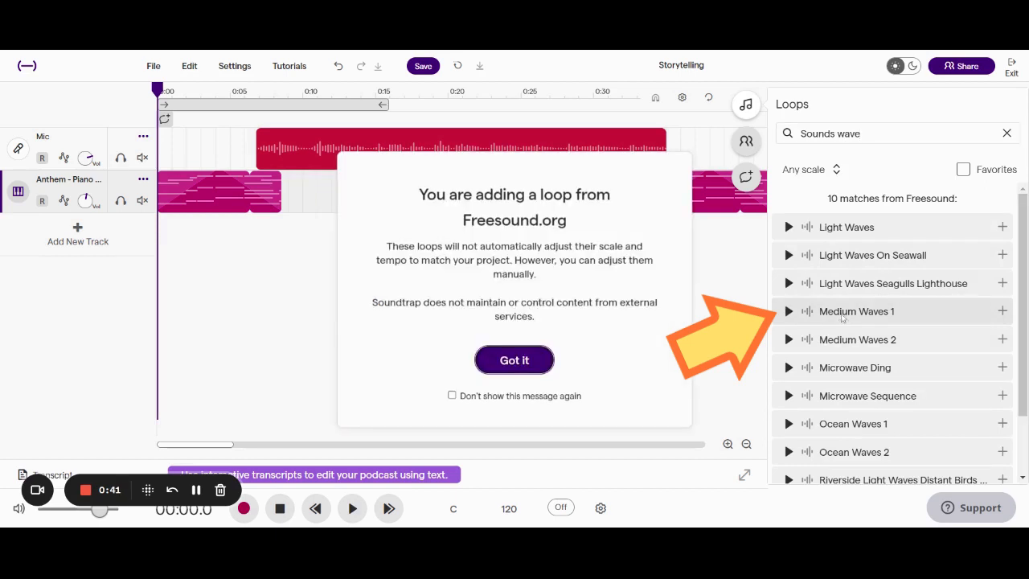
left_click(515, 358)
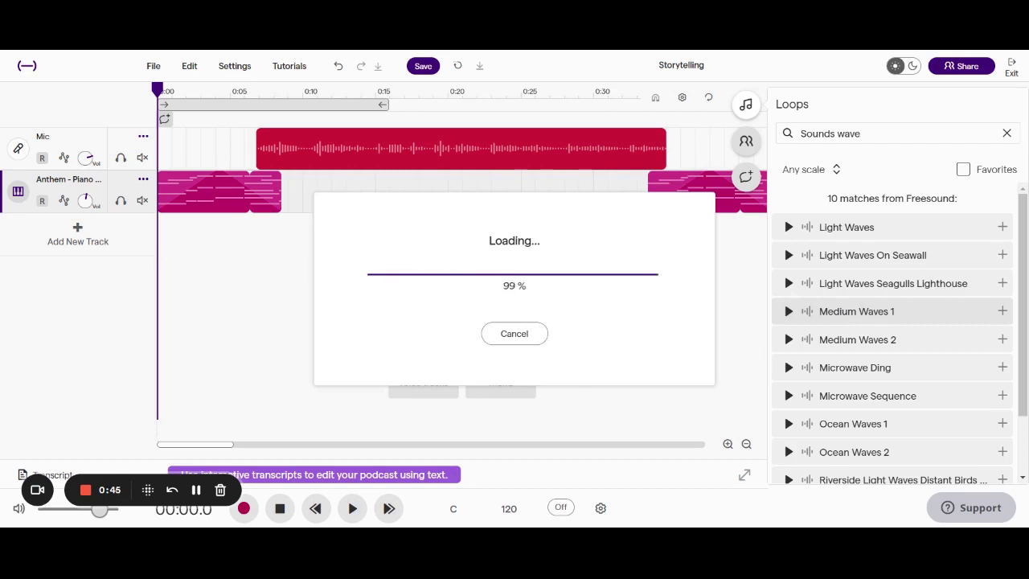
left_click(745, 107)
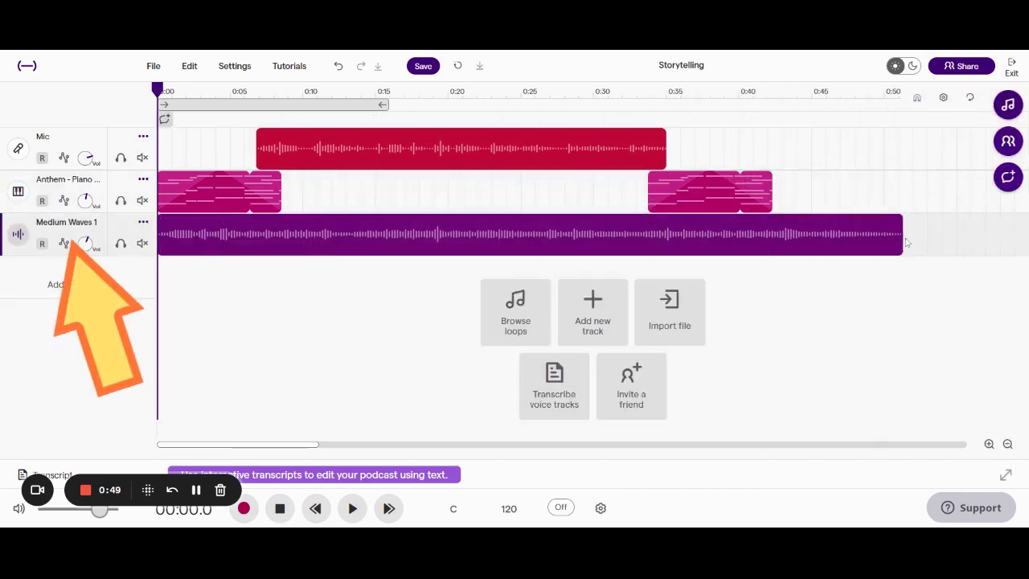
Trim the Medium Waves 1 clip to about 4 seconds and place it at about 0:15 under the voice recording
mouse_move(906, 242)
left_click_drag(902, 244, 222, 287)
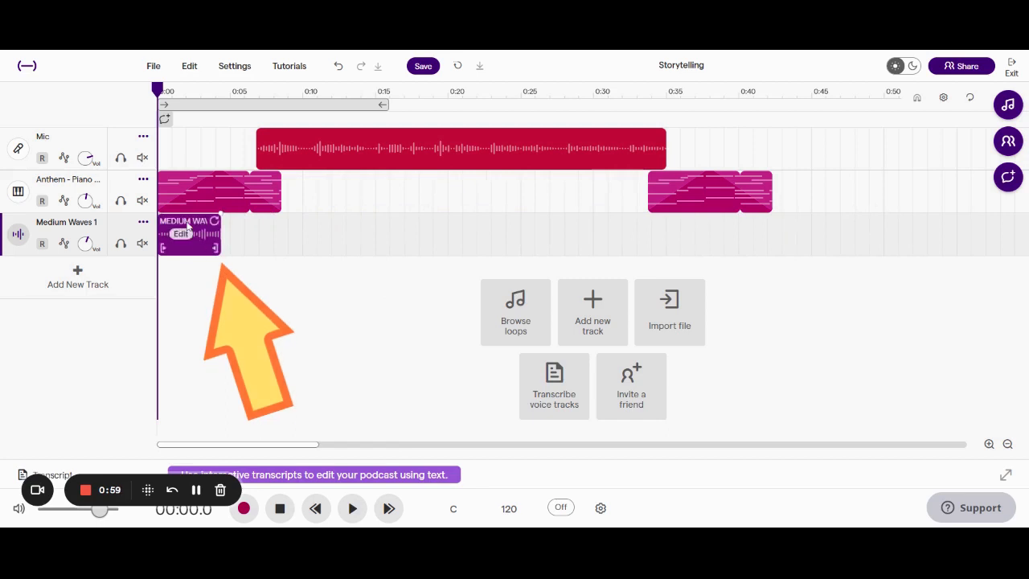
left_click_drag(188, 227, 416, 245)
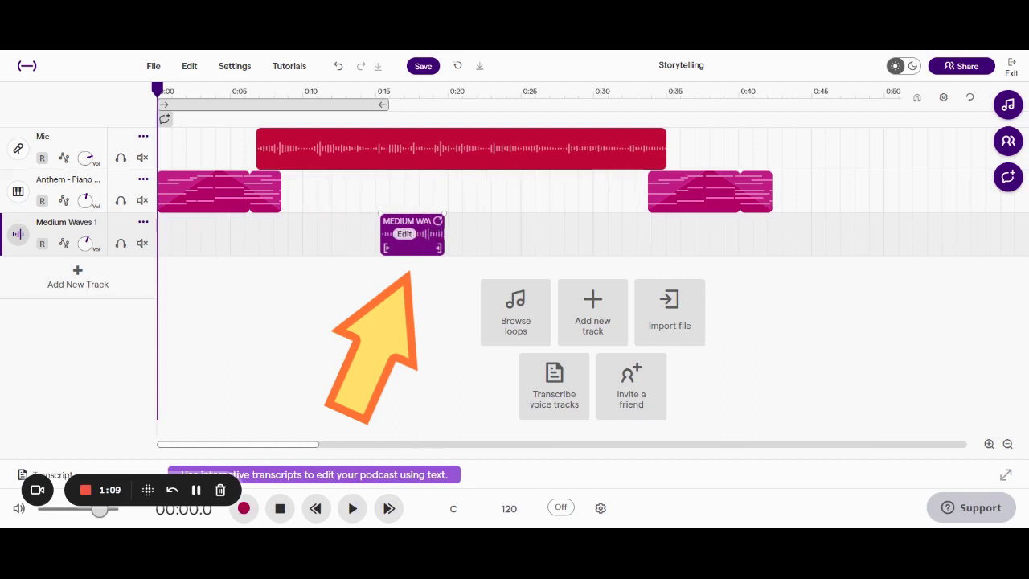
left_click_drag(444, 237, 436, 237)
left_click(760, 233)
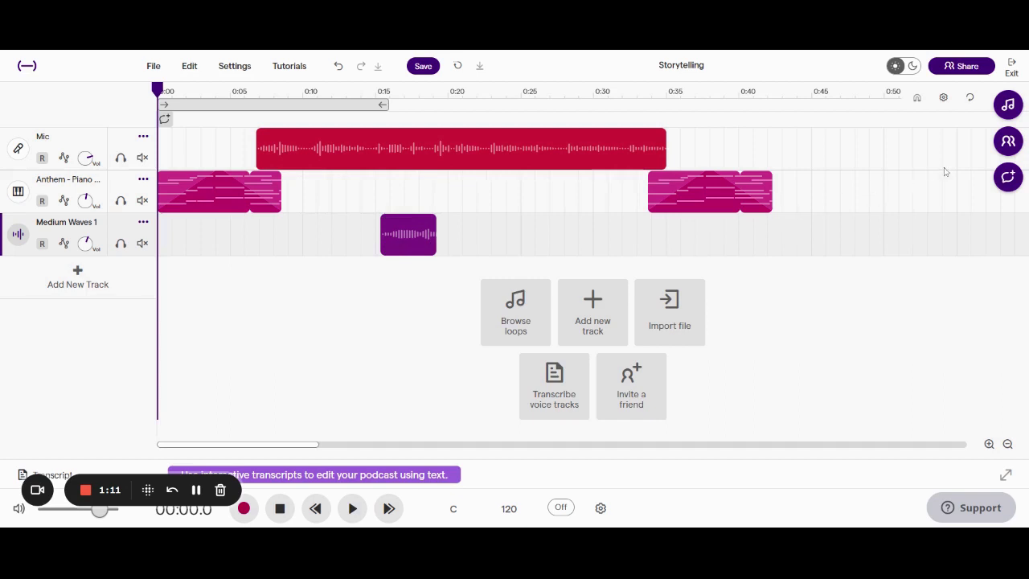
Search the loop library for "Sounds bird" and add the Birds Singing 1 loop as a new track
left_click(1009, 109)
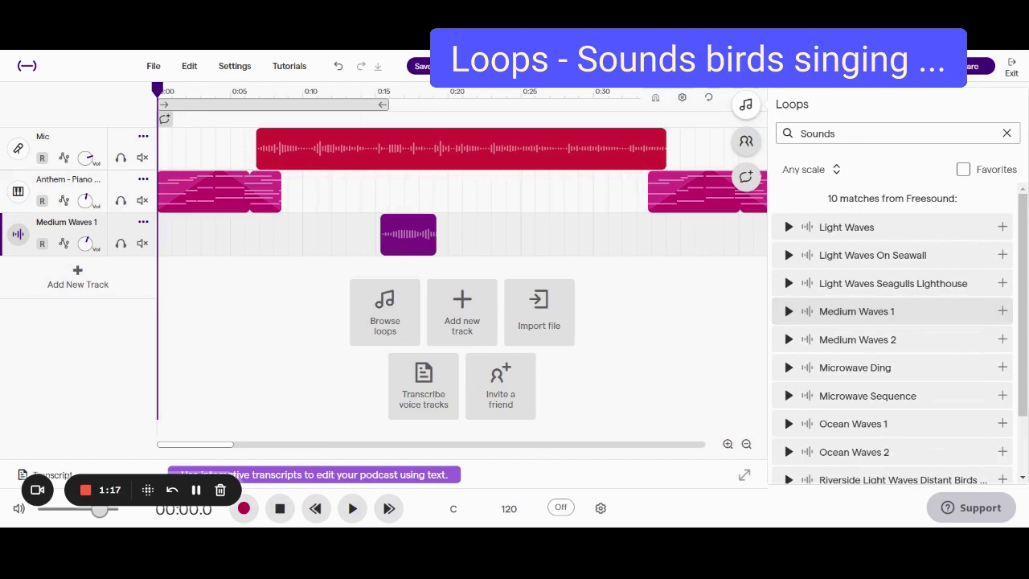
type("bir")
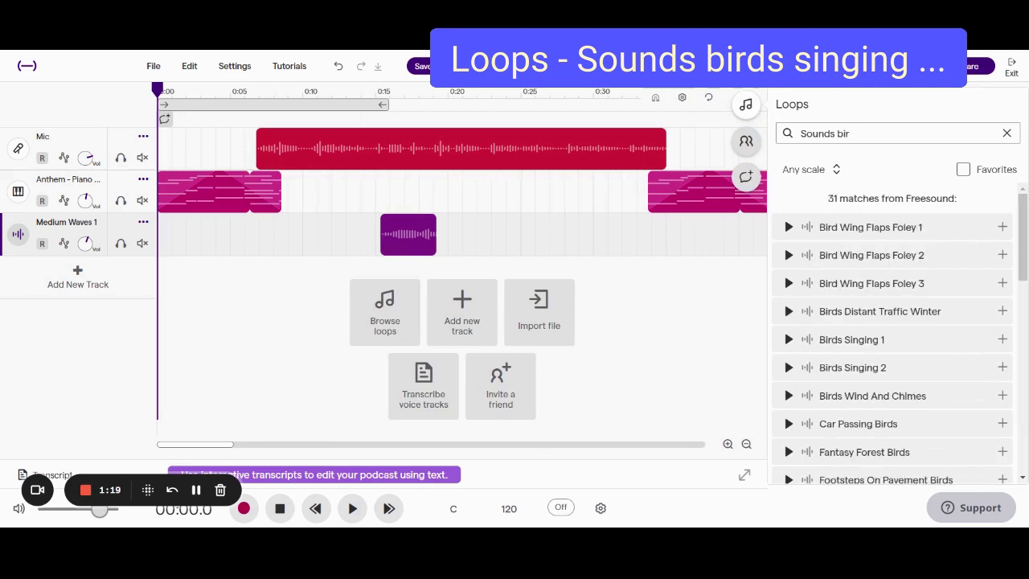
type("d")
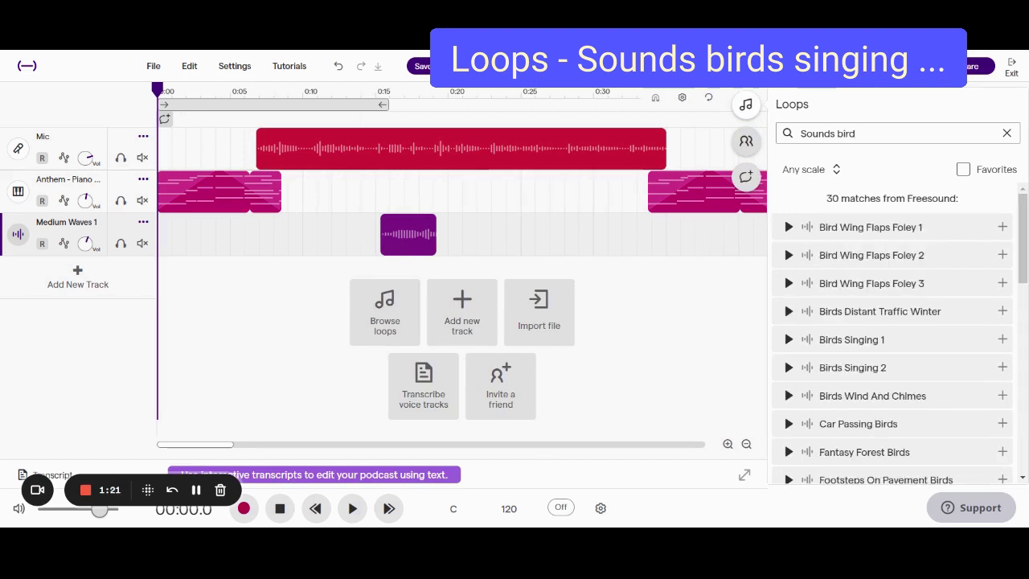
left_click(892, 341)
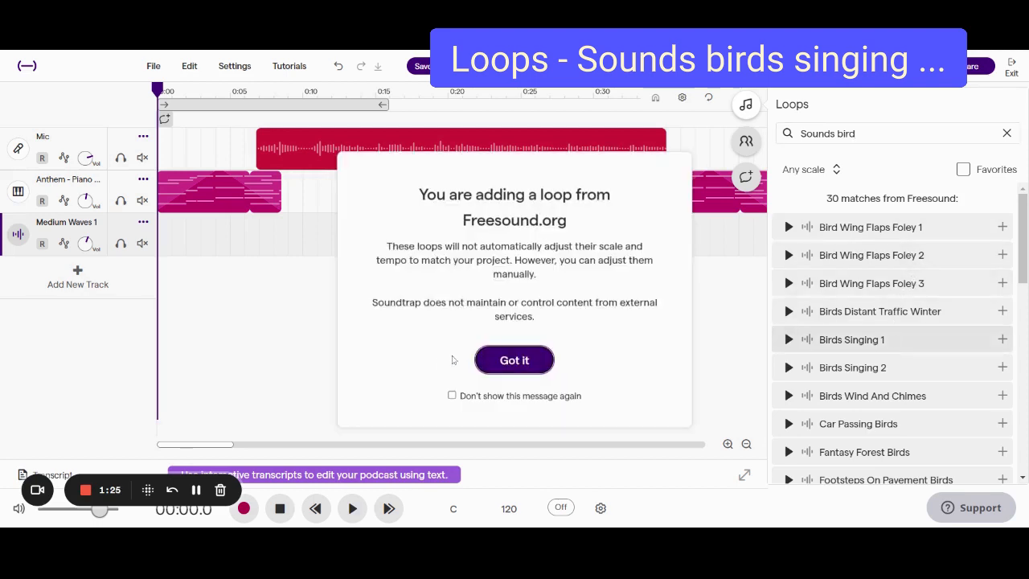
left_click(499, 360)
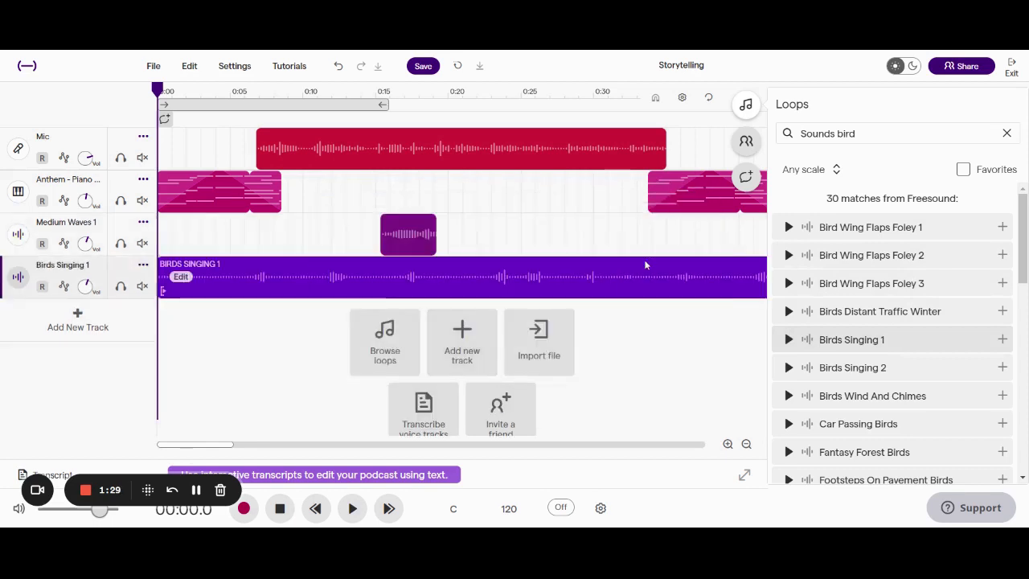
left_click(746, 104)
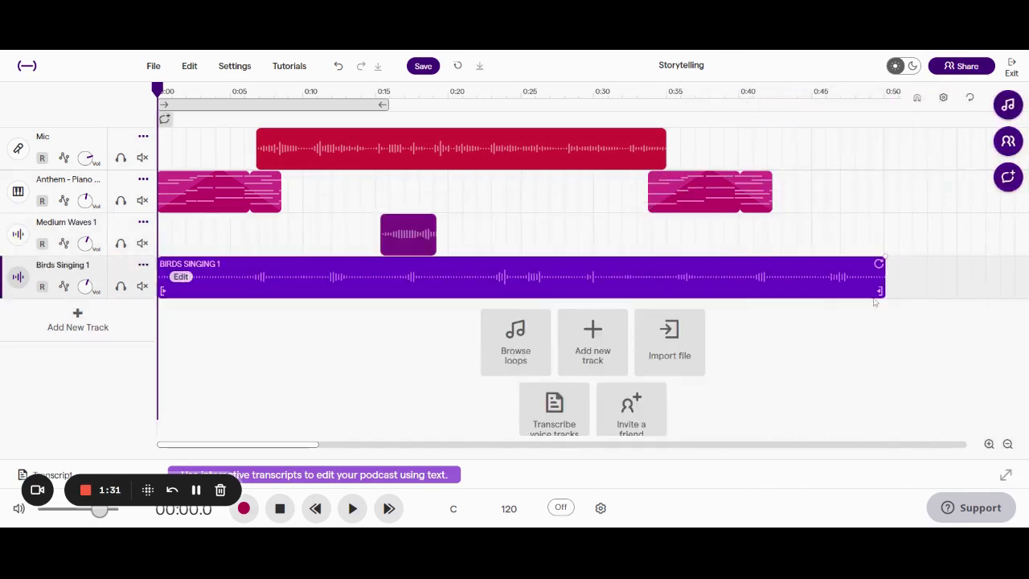
Trim the Birds Singing 1 clip to about 4 seconds and place it at about 0:19, directly after the waves clip
left_click_drag(881, 277, 220, 277)
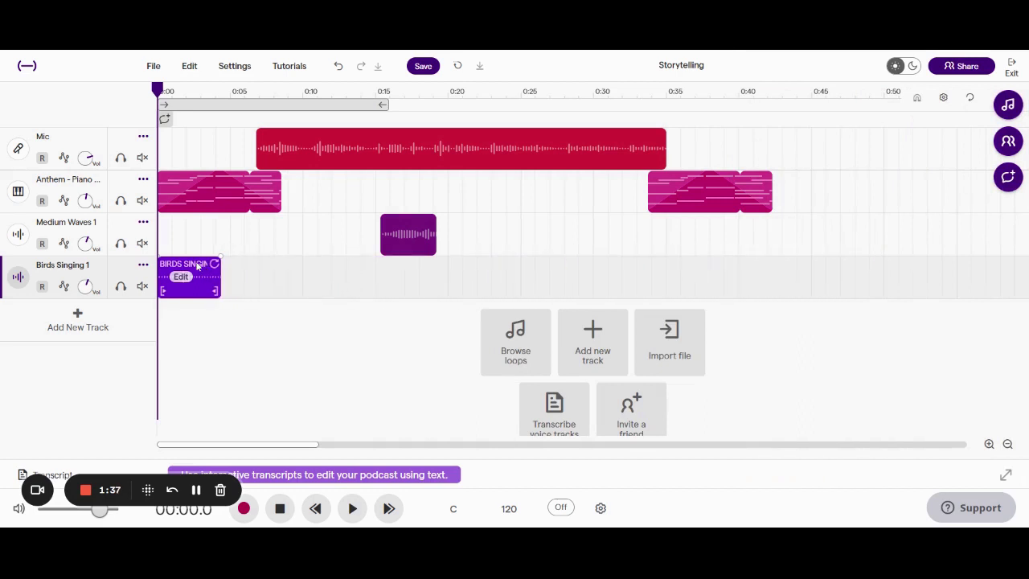
left_click_drag(197, 266, 476, 280)
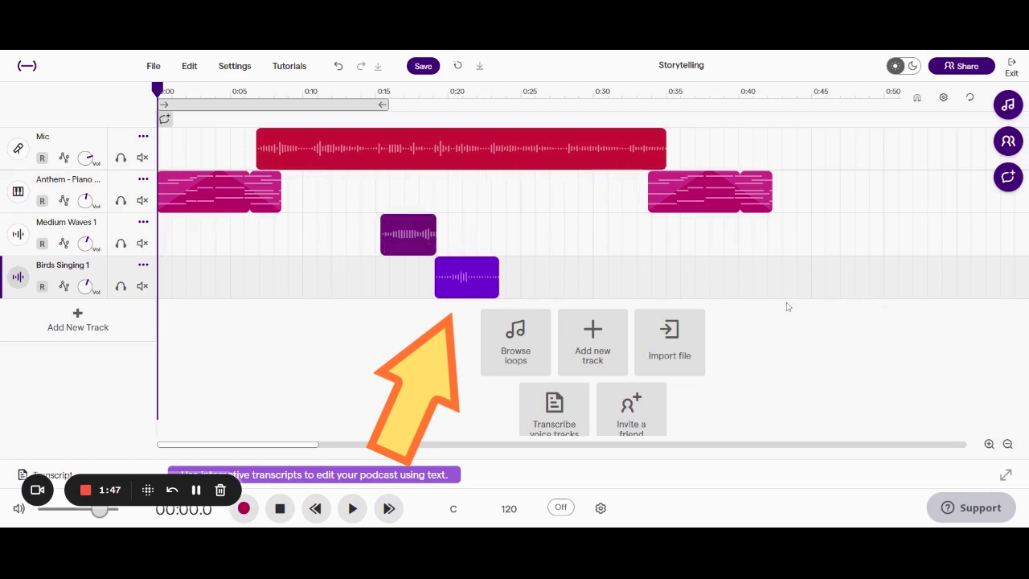
Search the loop library for "Sounds car horn" and add the Car Horn 1 and Car Horn 3 loops as new tracks
left_click(1009, 105)
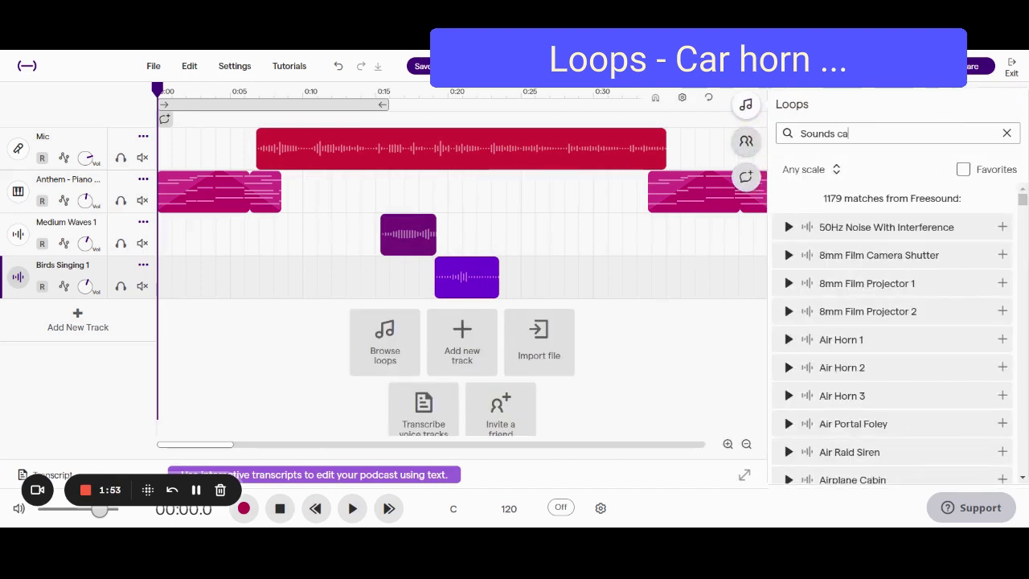
type("r horn")
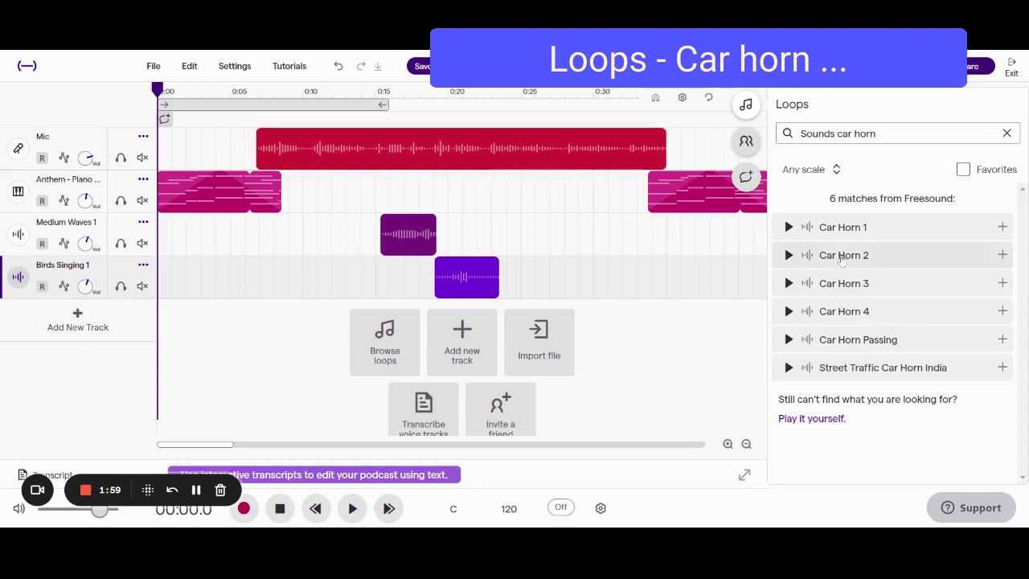
left_click(848, 230)
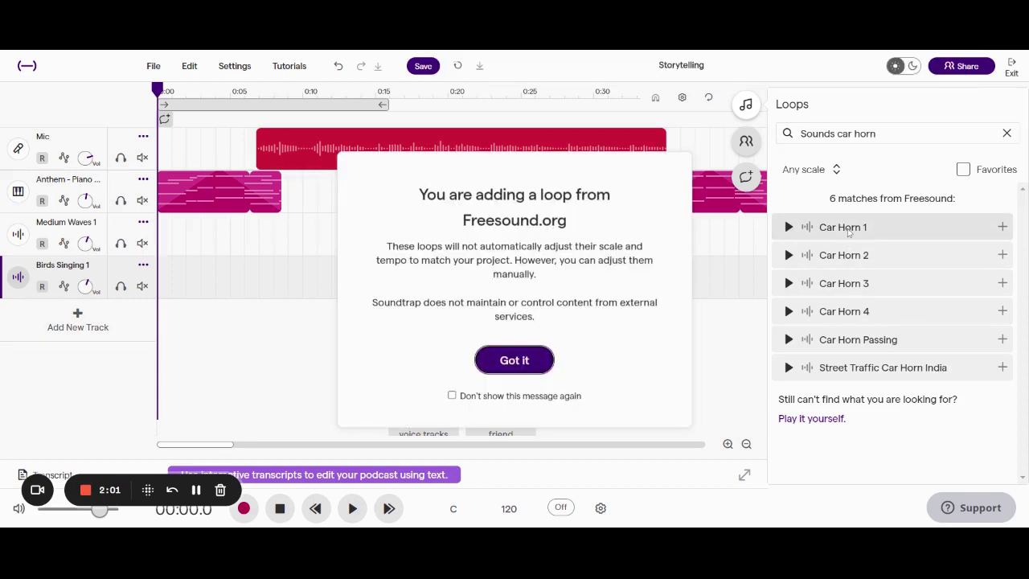
left_click(532, 372)
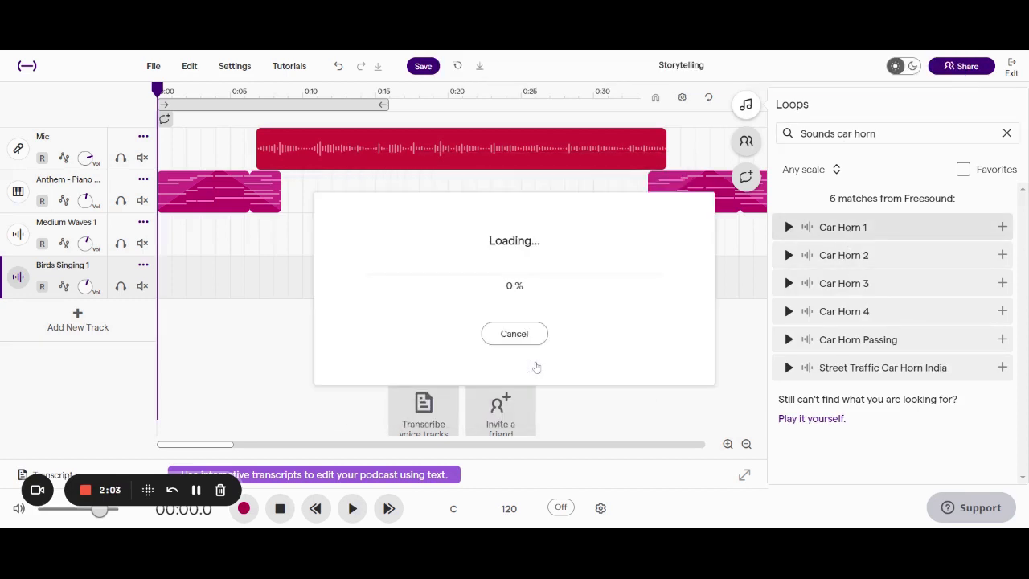
left_click(841, 285)
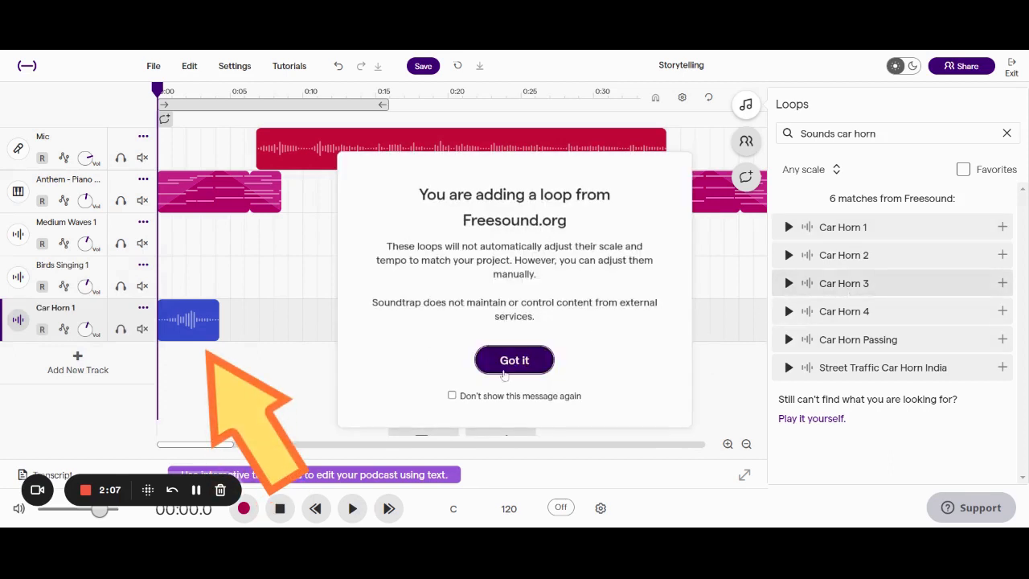
left_click(505, 373)
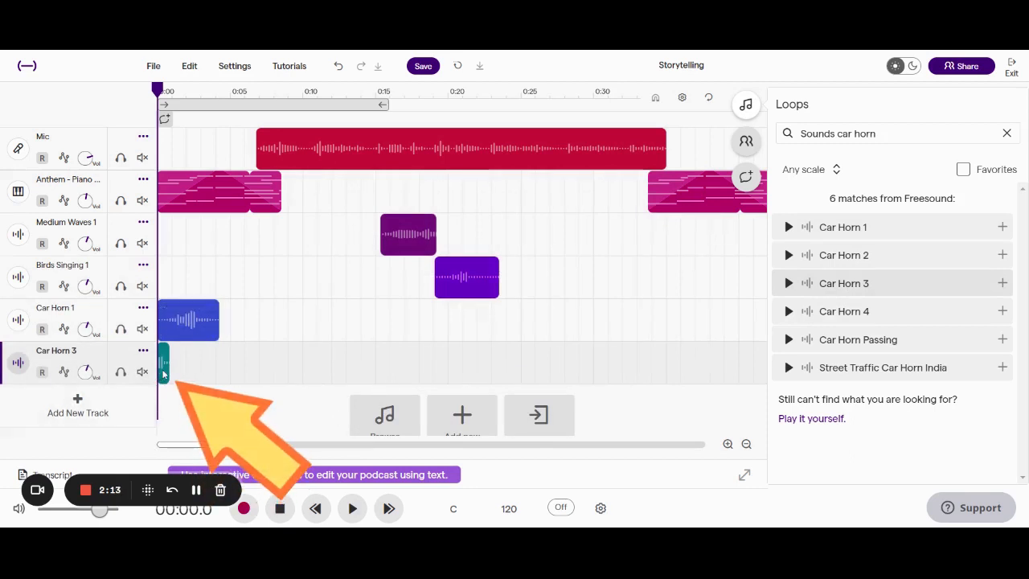
Place the Car Horn 3 clip and a pasted copy back to back from about 0:23, followed directly by the Car Horn 1 clip
left_click_drag(164, 374, 500, 373)
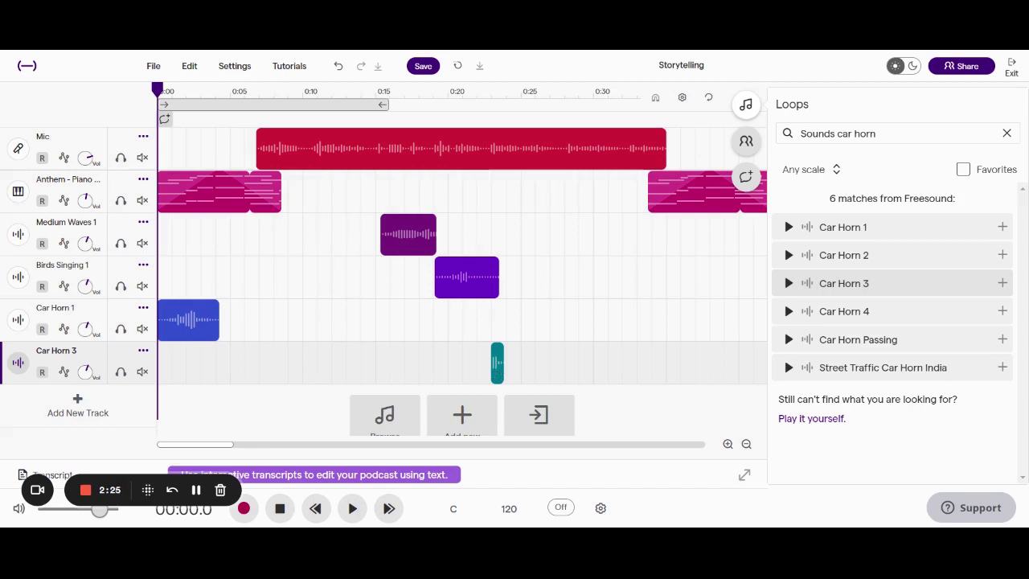
key("space")
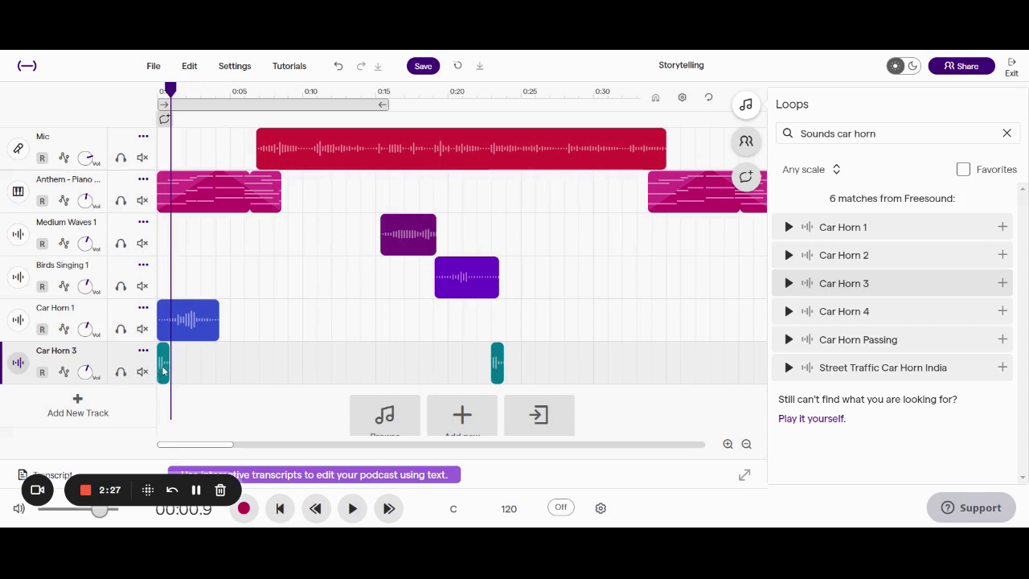
left_click_drag(163, 370, 514, 387)
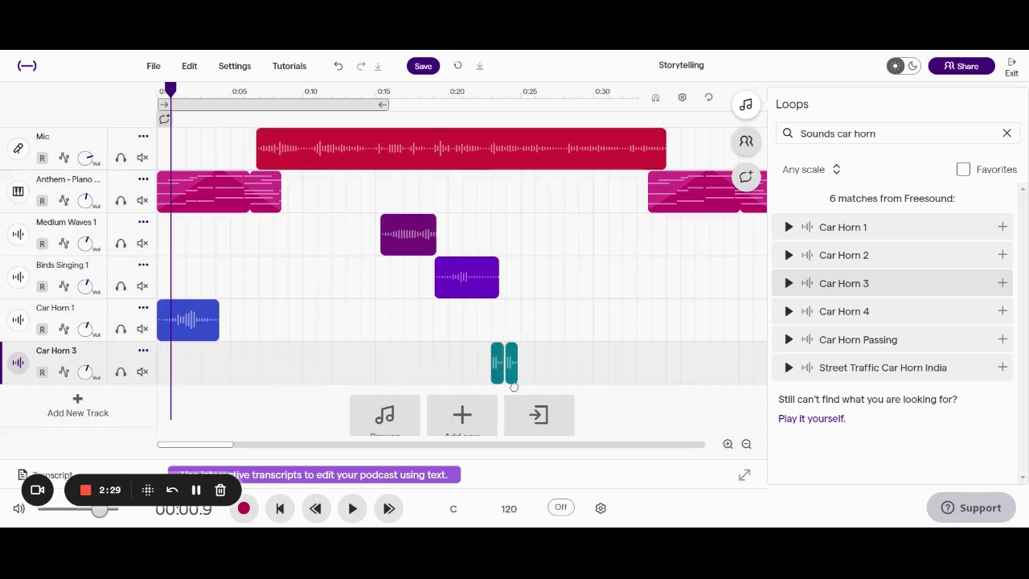
mouse_move(210, 312)
left_click_drag(202, 309, 560, 324)
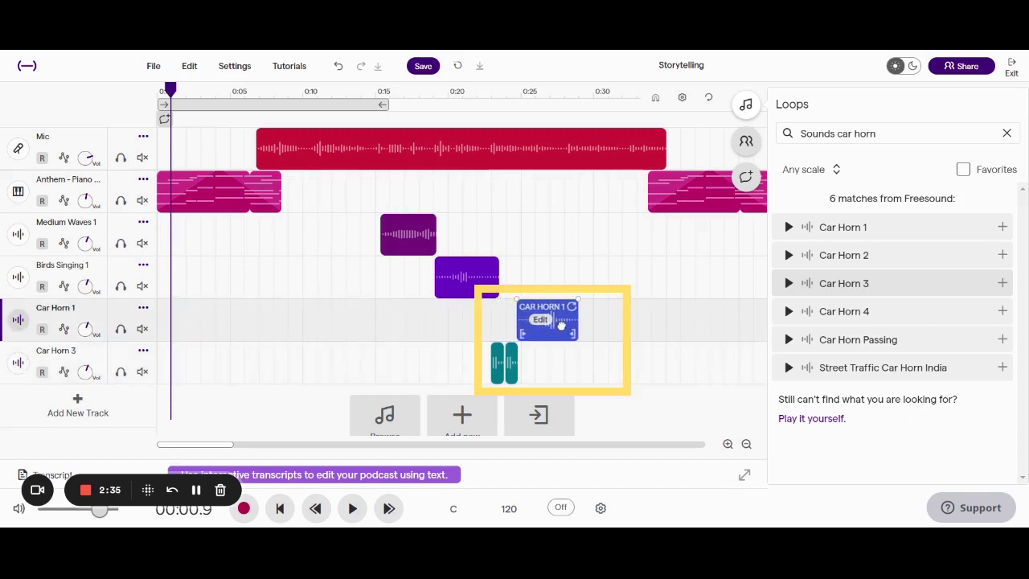
Duplicate the Car Horn 3 clip and place the copy at about 0:30, after the Car Horn 1 clip
left_click(499, 379)
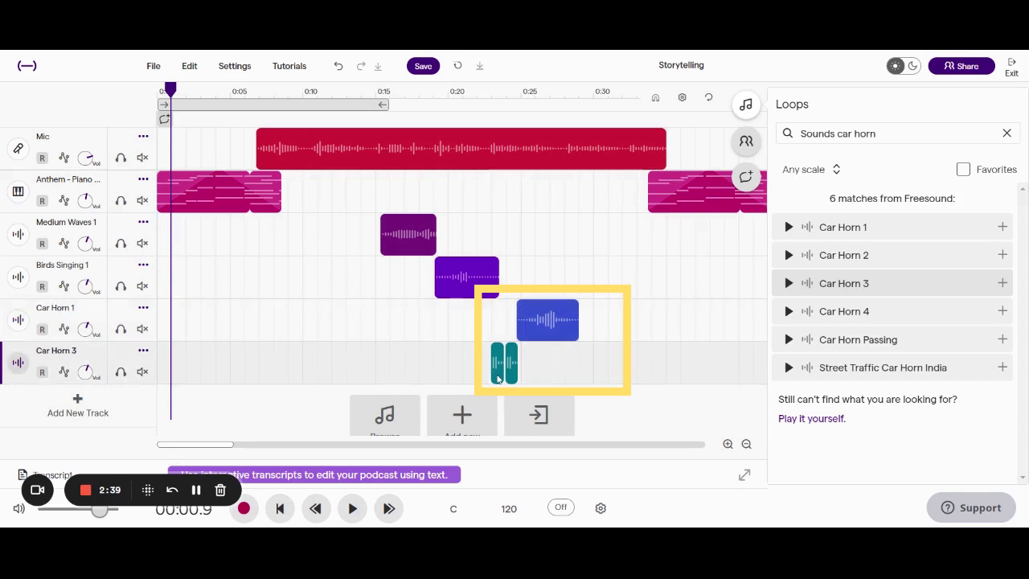
key("ctrl+v")
left_click_drag(177, 384, 601, 380)
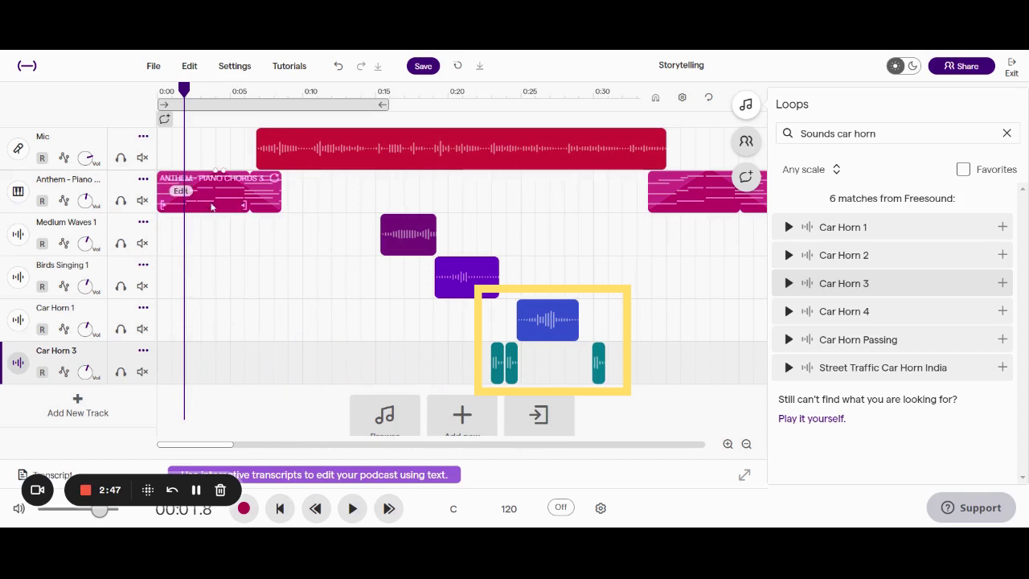
Play the project from the beginning to check the sound effects against the narration, closing the loop library and pausing in the ending music
left_click_drag(184, 90, 158, 90)
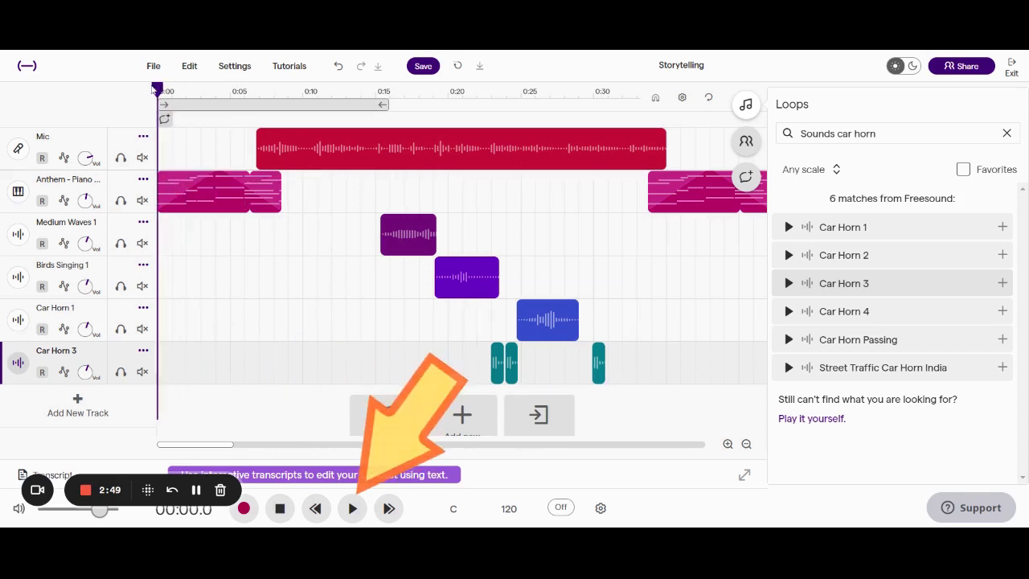
left_click(353, 508)
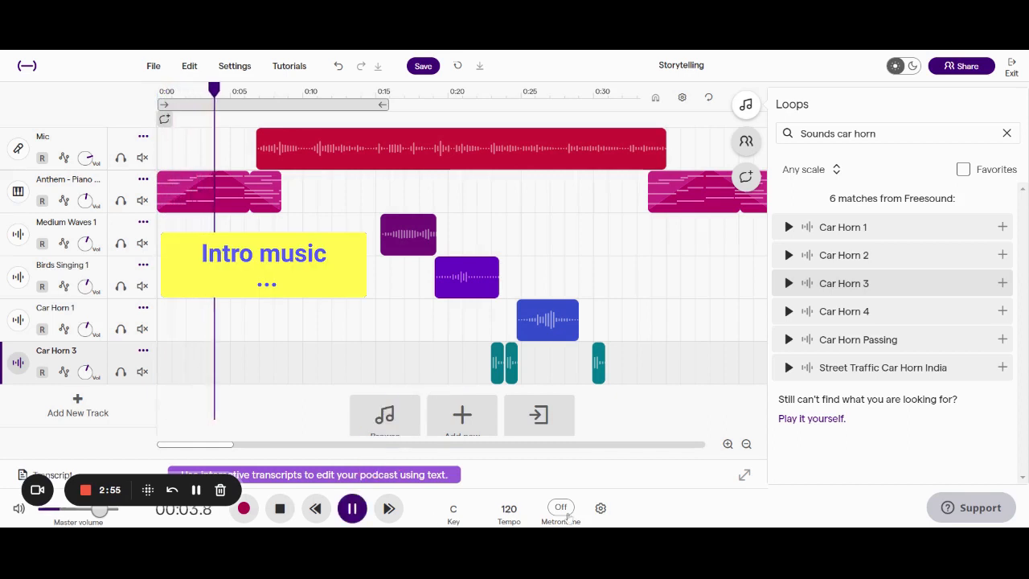
left_click(745, 107)
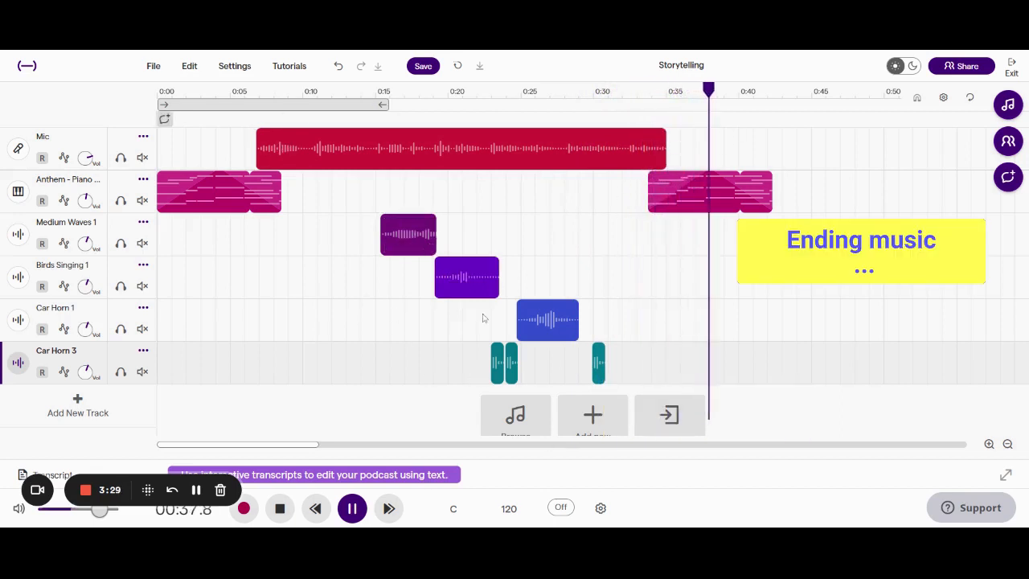
left_click(352, 509)
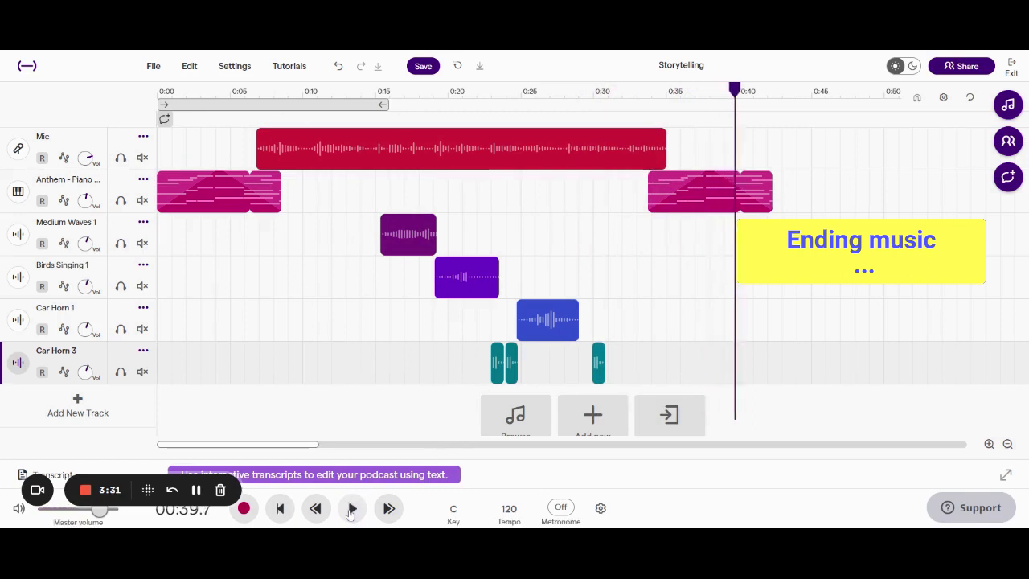
Lower the volume of the Car Horn 1 track so the horn sits quieter under the narration
mouse_move(546, 321)
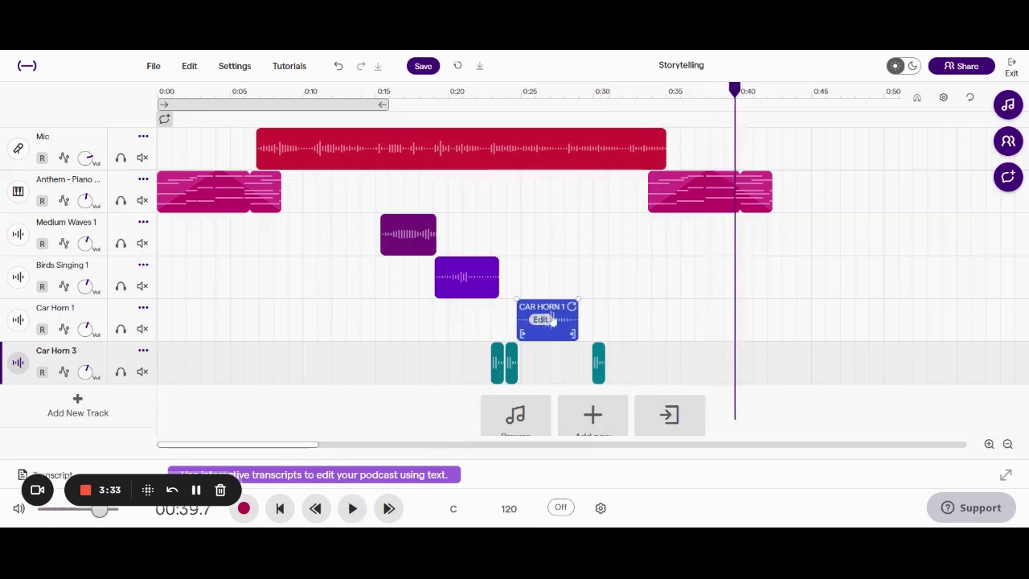
left_click(548, 321)
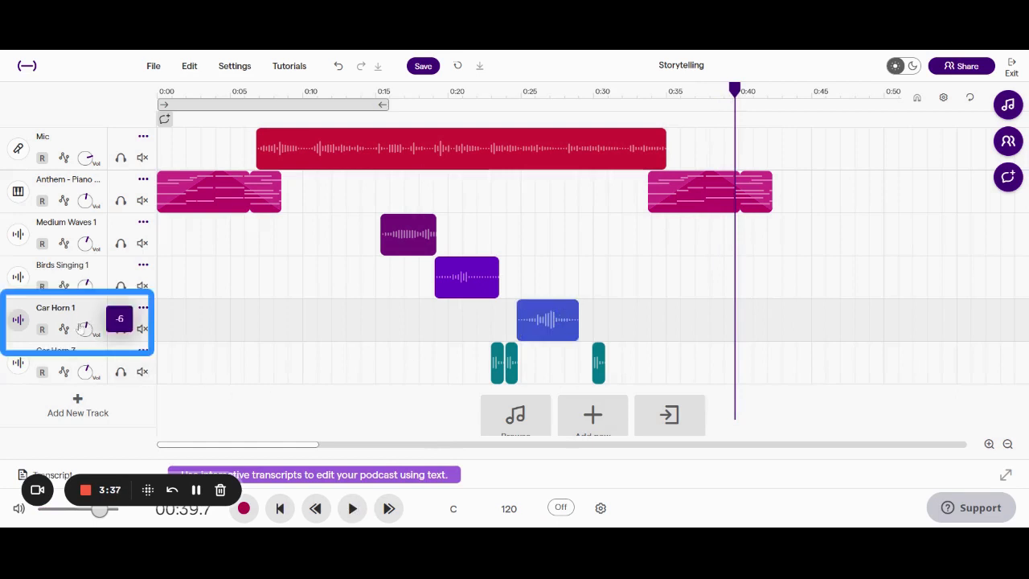
left_click_drag(54, 324, 18, 326)
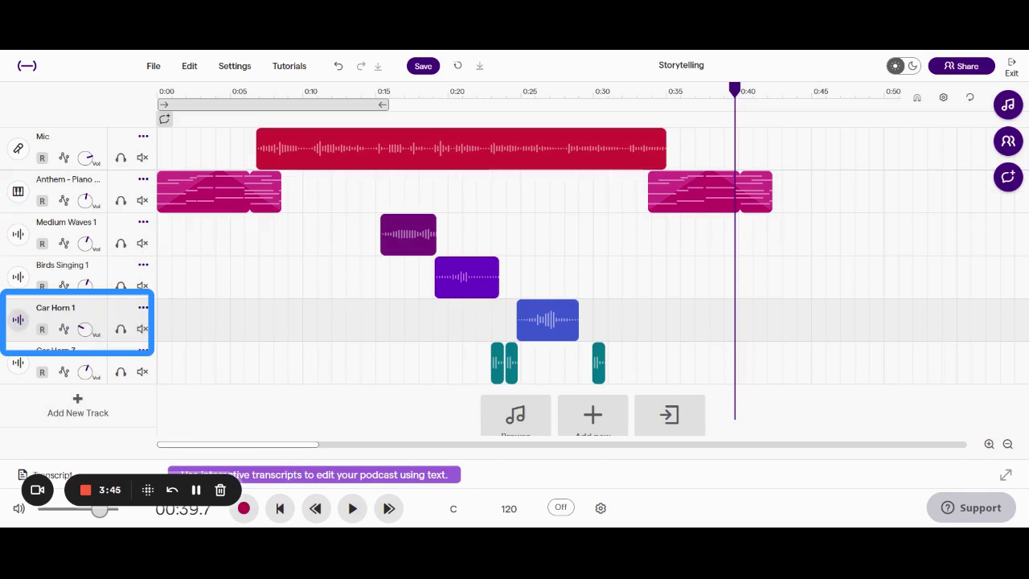
Save the Storytelling project and bring up the option for exporting it to an mp3 file
left_click(423, 66)
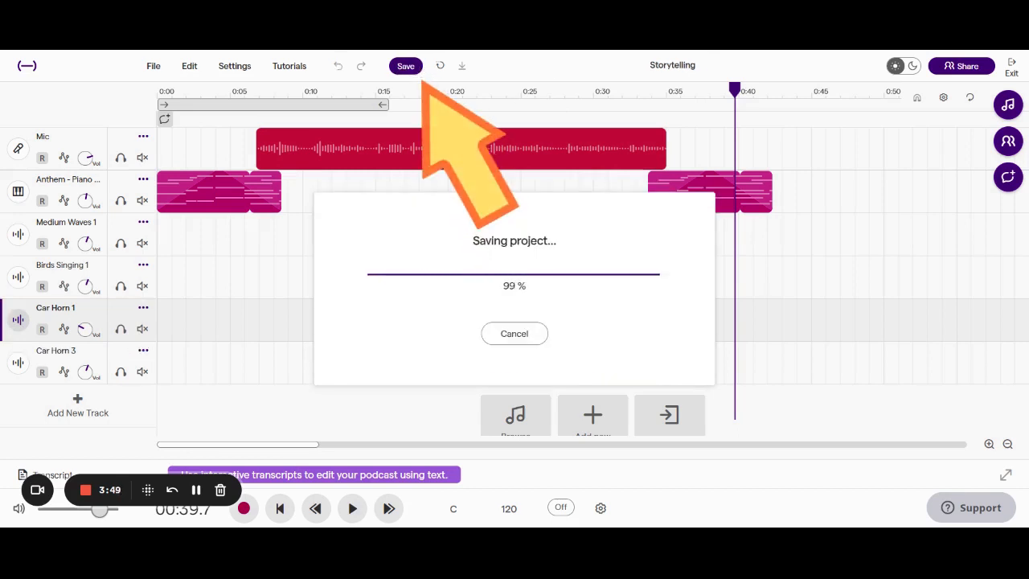
left_click(153, 68)
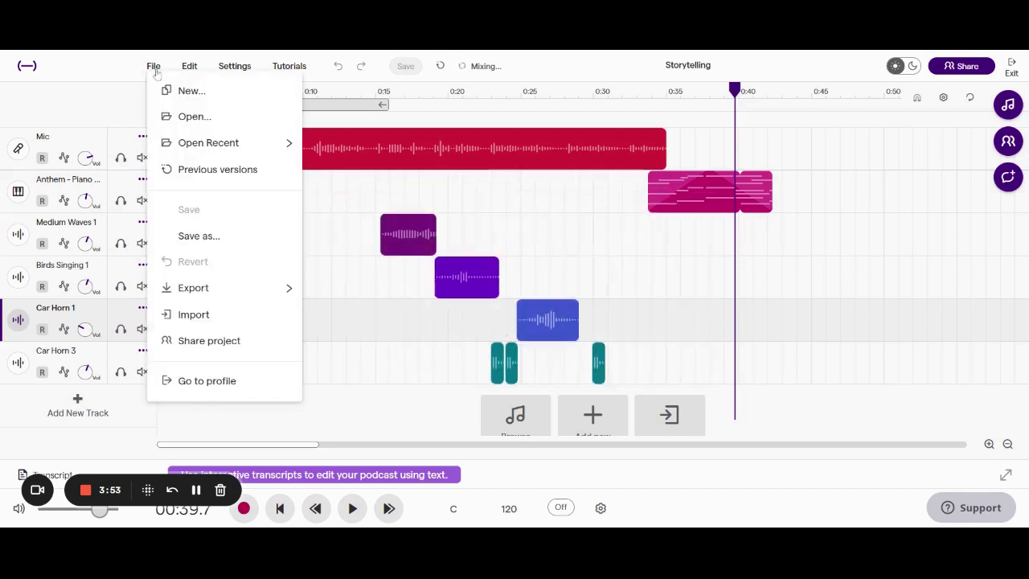
mouse_move(241, 293)
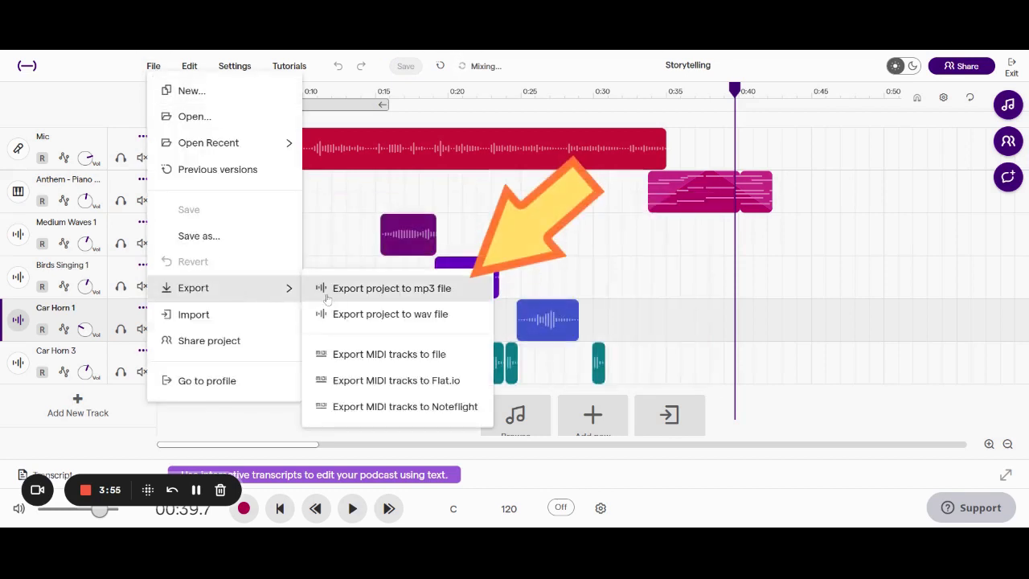